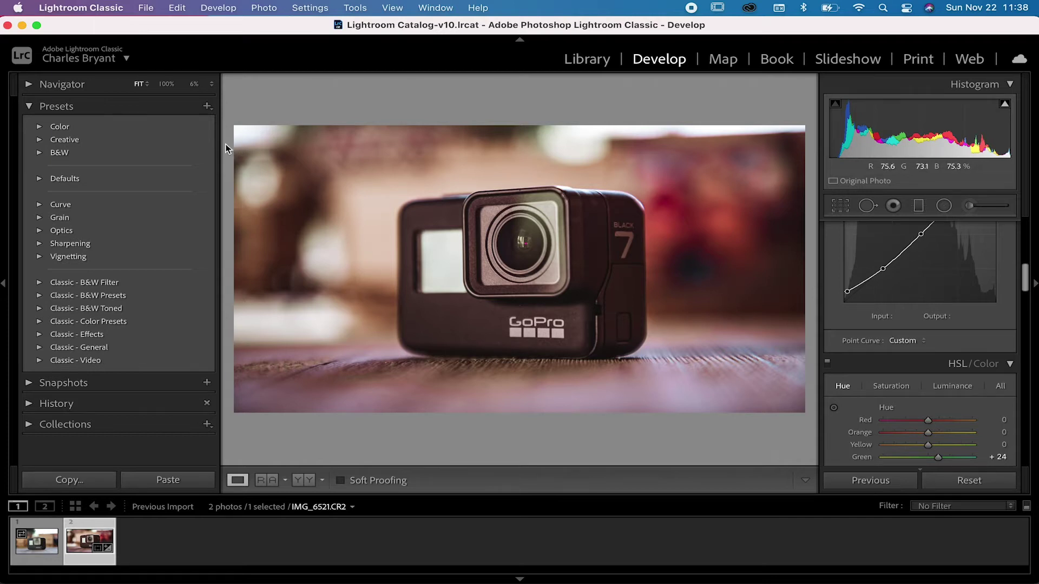
Step: Start a new develop preset from the Presets + menu and name it 'dummy'
{"action": "left_click", "coordinate": [206, 107]}
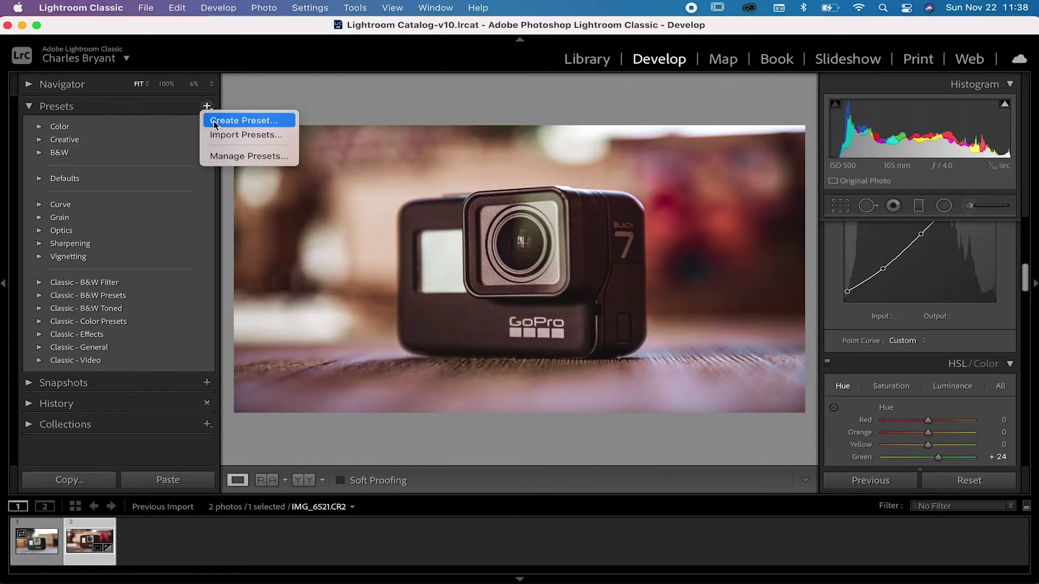
{"action": "left_click", "coordinate": [243, 120]}
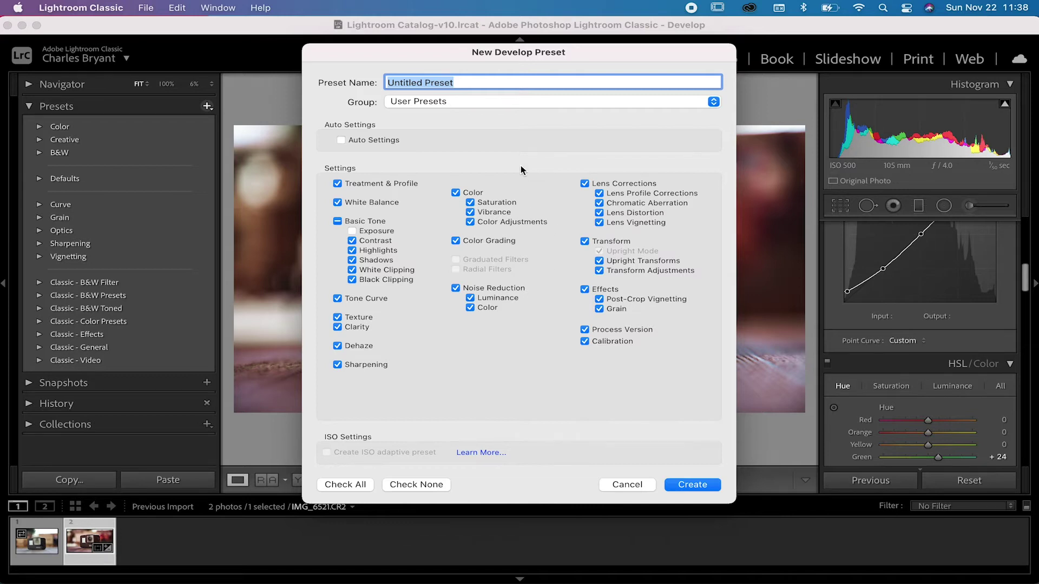
{"action": "left_click", "coordinate": [464, 82]}
{"action": "key", "text": "BackSpace"}
{"action": "key", "text": "BackSpace"}
{"action": "key", "text": "BackSpace"}
{"action": "key", "text": "BackSpace"}
{"action": "key", "text": "BackSpace"}
{"action": "key", "text": "BackSpace"}
{"action": "key", "text": "BackSpace"}
{"action": "key", "text": "BackSpace"}
{"action": "key", "text": "BackSpace"}
{"action": "key", "text": "BackSpace"}
{"action": "key", "text": "BackSpace"}
{"action": "key", "text": "BackSpace"}
{"action": "key", "text": "BackSpace"}
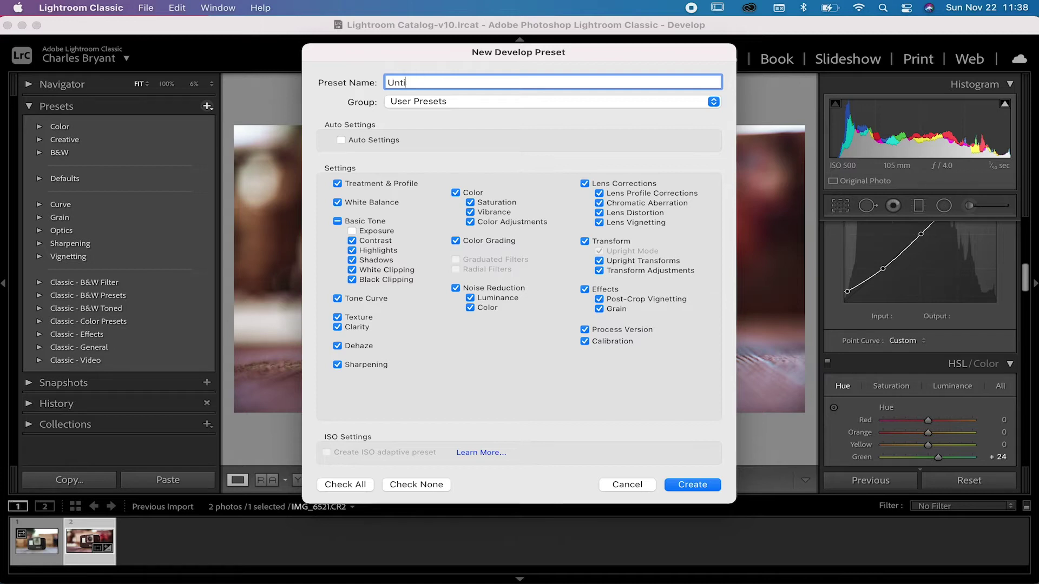
{"action": "type", "text": "dummy"}
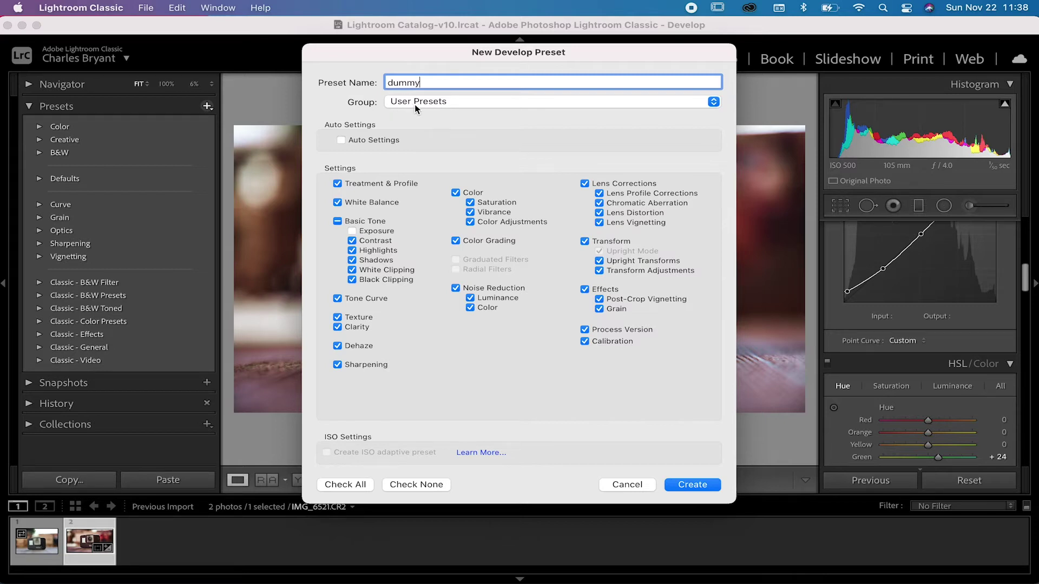
{"action": "left_click", "coordinate": [458, 104]}
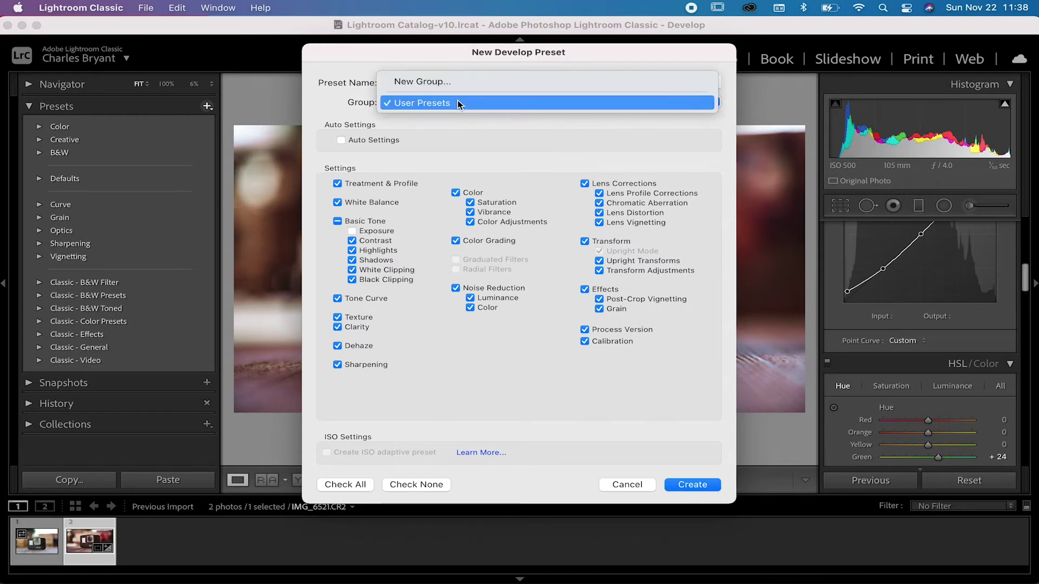
Step: Create a new 'Christmas Preset' group and save the dummy preset into it
{"action": "left_click", "coordinate": [424, 82]}
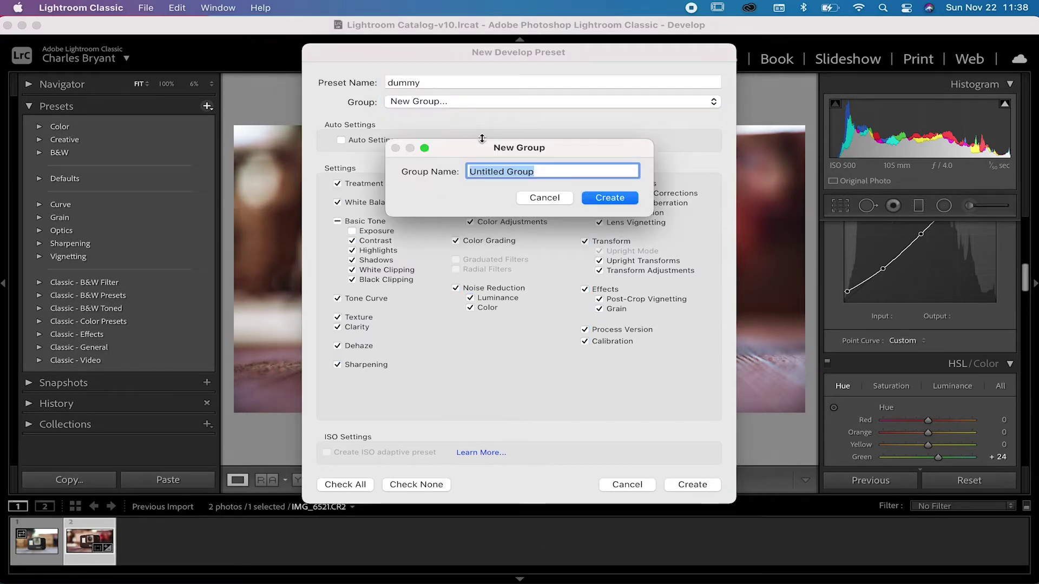
{"action": "left_click", "coordinate": [547, 171]}
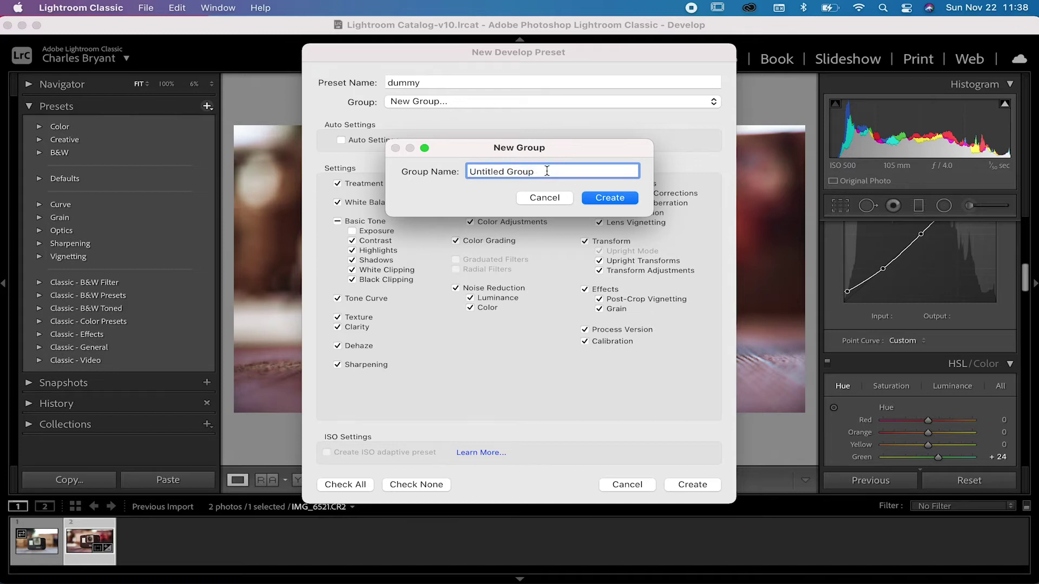
{"action": "key", "text": "BackSpace"}
{"action": "key", "text": "BackSpace"}
{"action": "key", "text": "BackSpace"}
{"action": "key", "text": "BackSpace"}
{"action": "key", "text": "BackSpace"}
{"action": "key", "text": "BackSpace"}
{"action": "key", "text": "BackSpace"}
{"action": "key", "text": "BackSpace"}
{"action": "key", "text": "BackSpace"}
{"action": "key", "text": "BackSpace"}
{"action": "key", "text": "BackSpace"}
{"action": "key", "text": "BackSpace"}
{"action": "key", "text": "BackSpace"}
{"action": "key", "text": "BackSpace"}
{"action": "type", "text": "Christmas "}
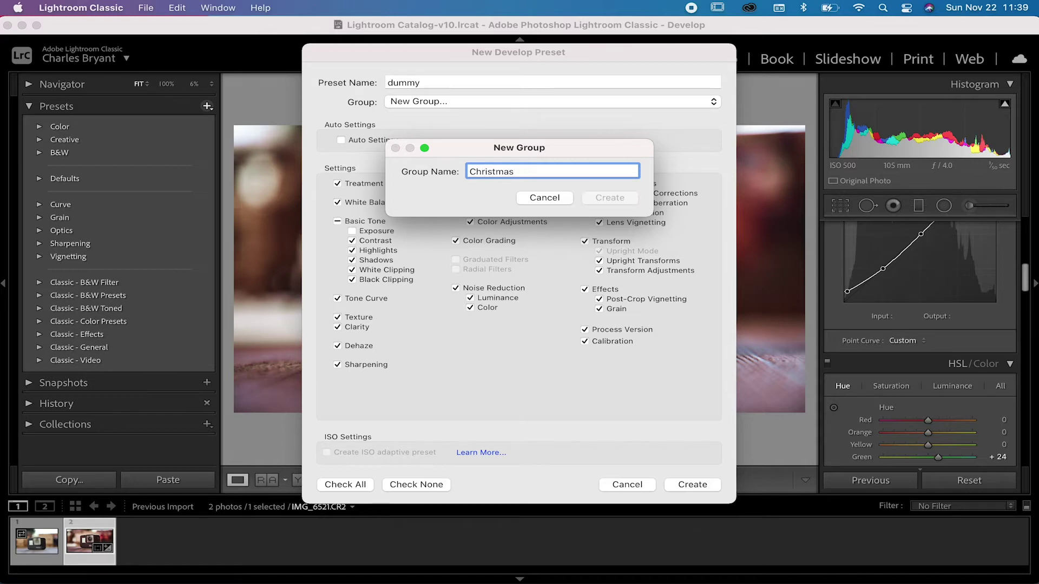
{"action": "type", "text": "Prest"}
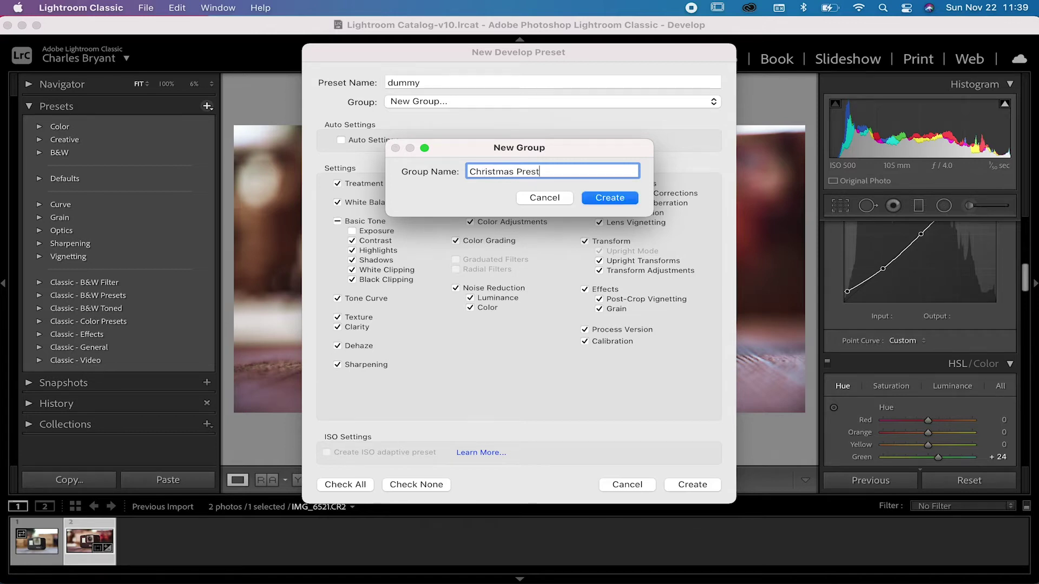
{"action": "left_click", "coordinate": [603, 198]}
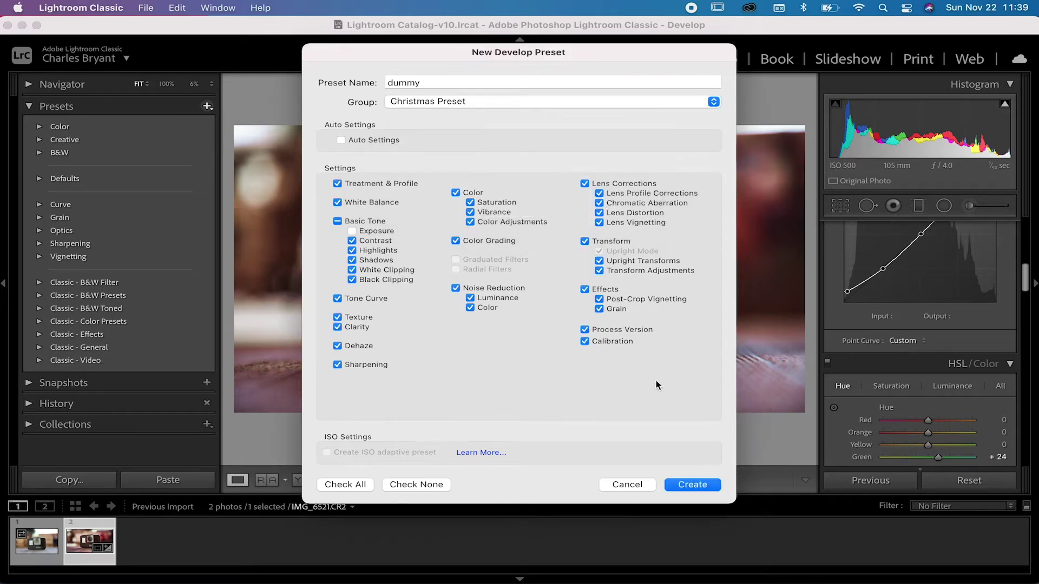
{"action": "left_click", "coordinate": [694, 483]}
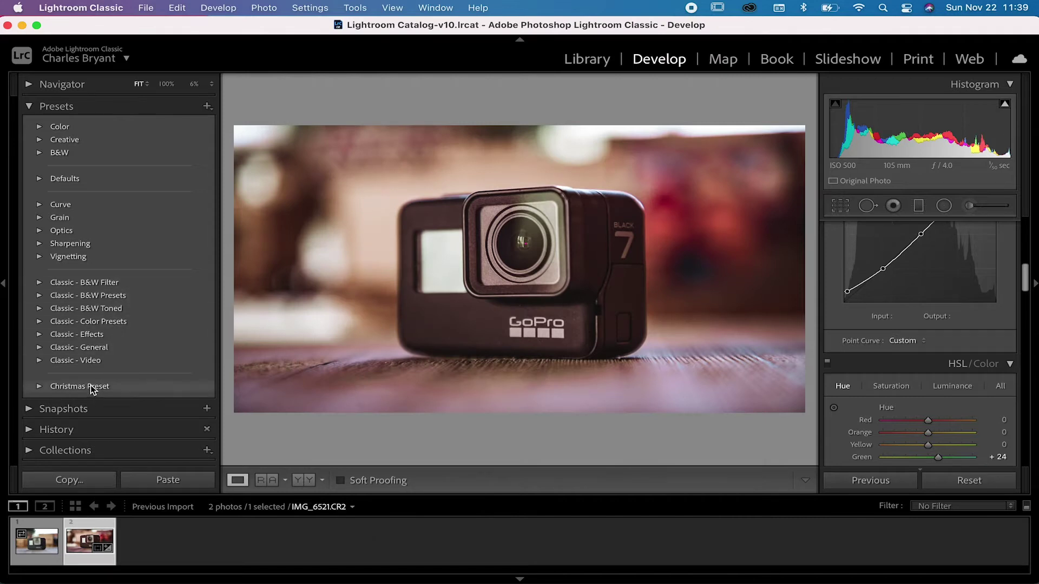
Step: Expand the Christmas Preset group to reveal dummy and bring up that preset's options
{"action": "left_click", "coordinate": [39, 387]}
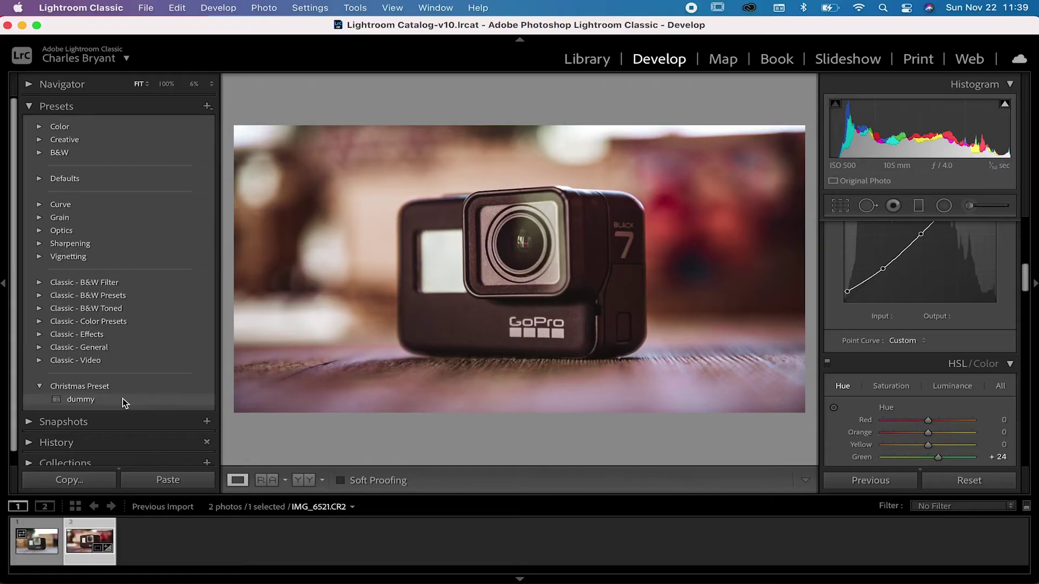
{"action": "right_click", "coordinate": [122, 399]}
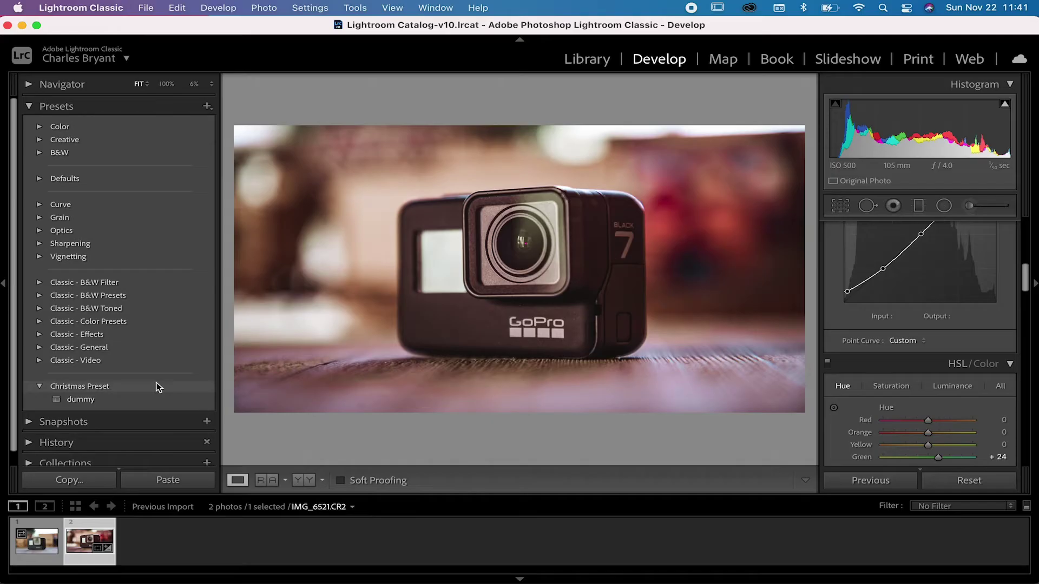
Step: Import every XMP preset from the Winter-Beach folder through the Christmas Preset group's menu
{"action": "right_click", "coordinate": [115, 385]}
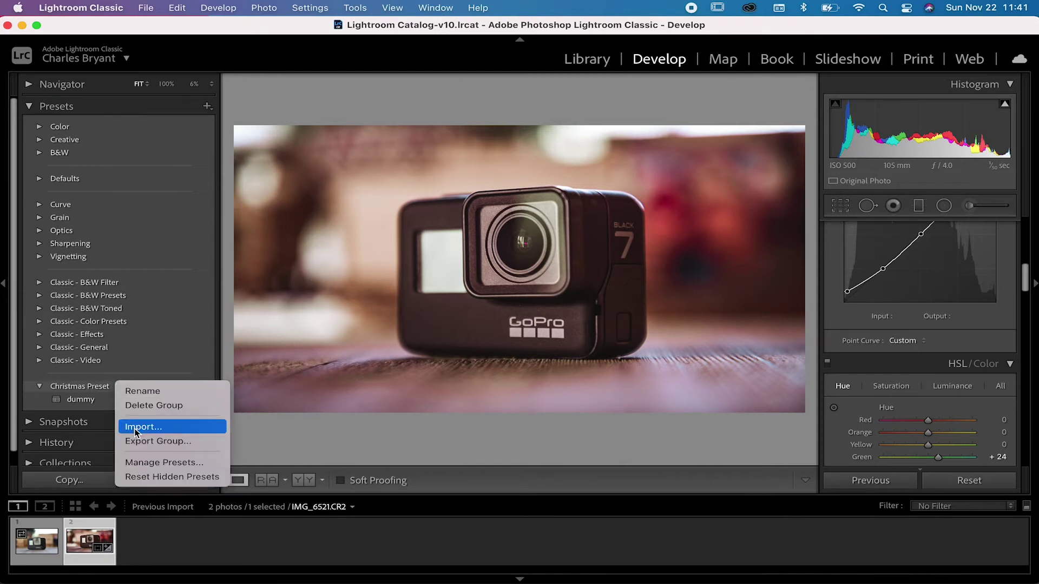
{"action": "left_click", "coordinate": [207, 107]}
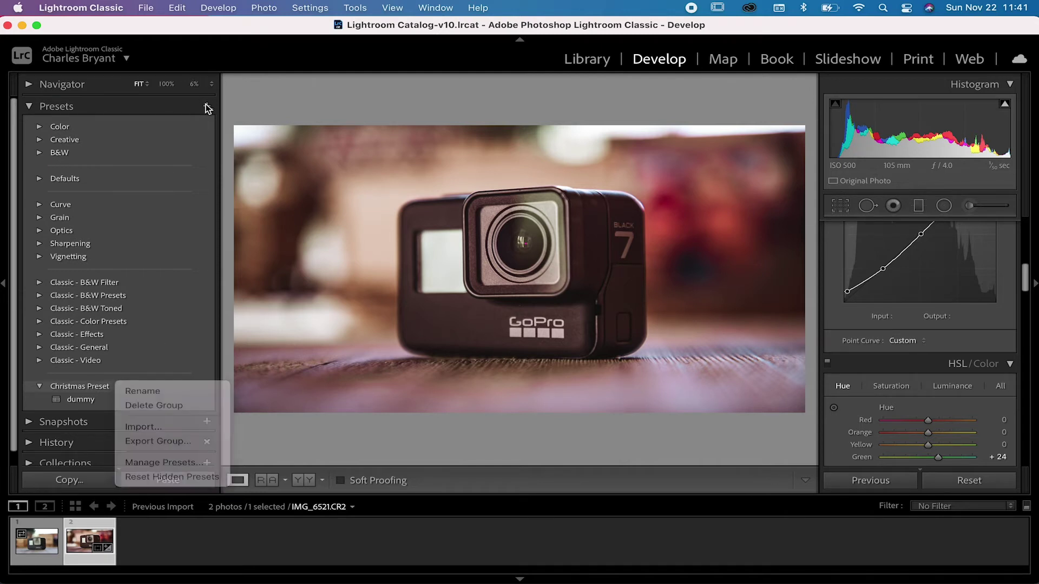
{"action": "left_click", "coordinate": [207, 108]}
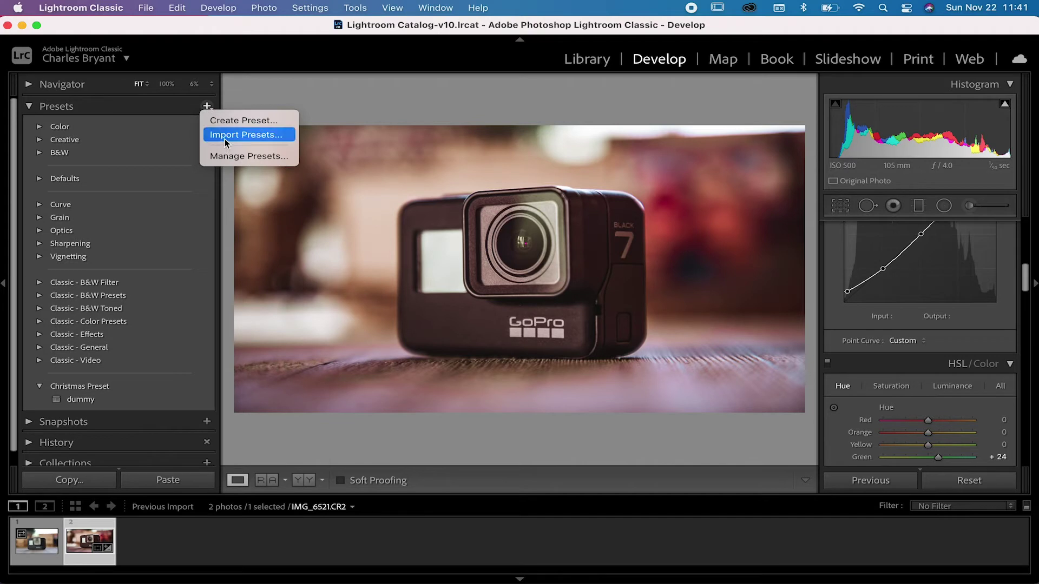
{"action": "left_click", "coordinate": [103, 387]}
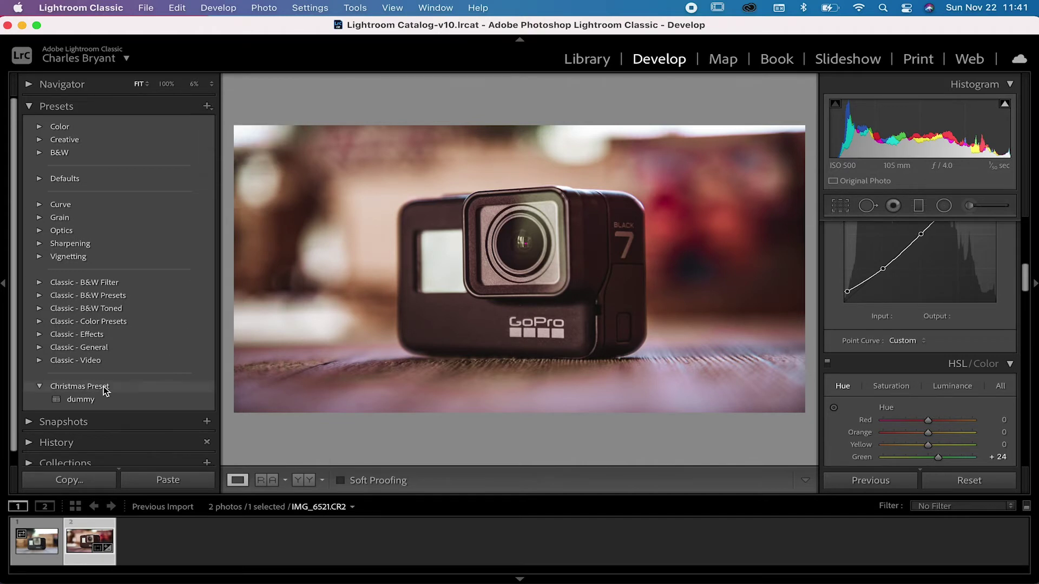
{"action": "right_click", "coordinate": [104, 388]}
{"action": "left_click", "coordinate": [138, 430]}
{"action": "scroll", "coordinate": [493, 222], "scroll_direction": "down", "scroll_amount": 1}
{"action": "scroll", "coordinate": [492, 222], "scroll_direction": "down", "scroll_amount": 3}
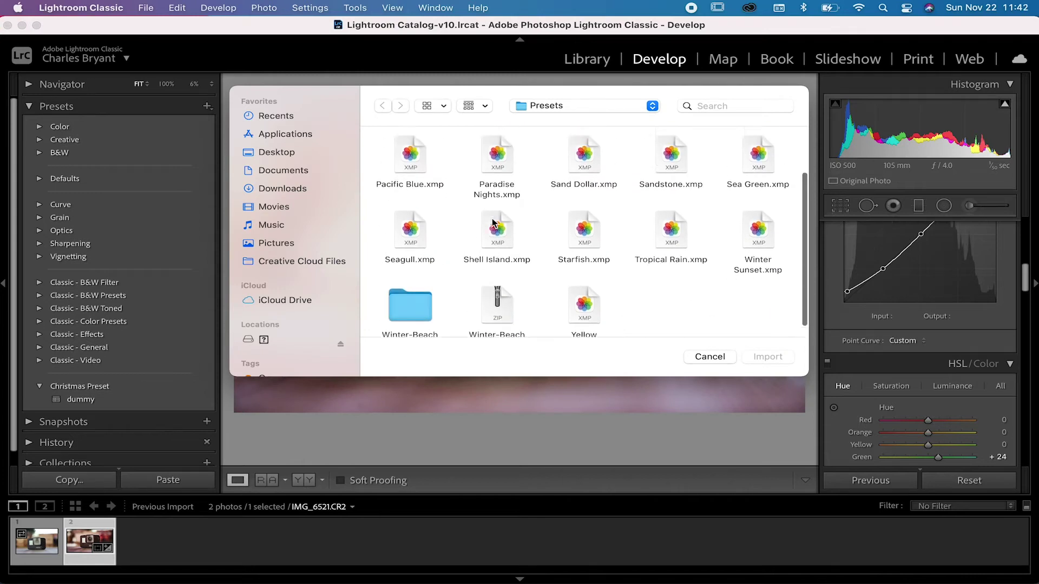
{"action": "double_click", "coordinate": [417, 290]}
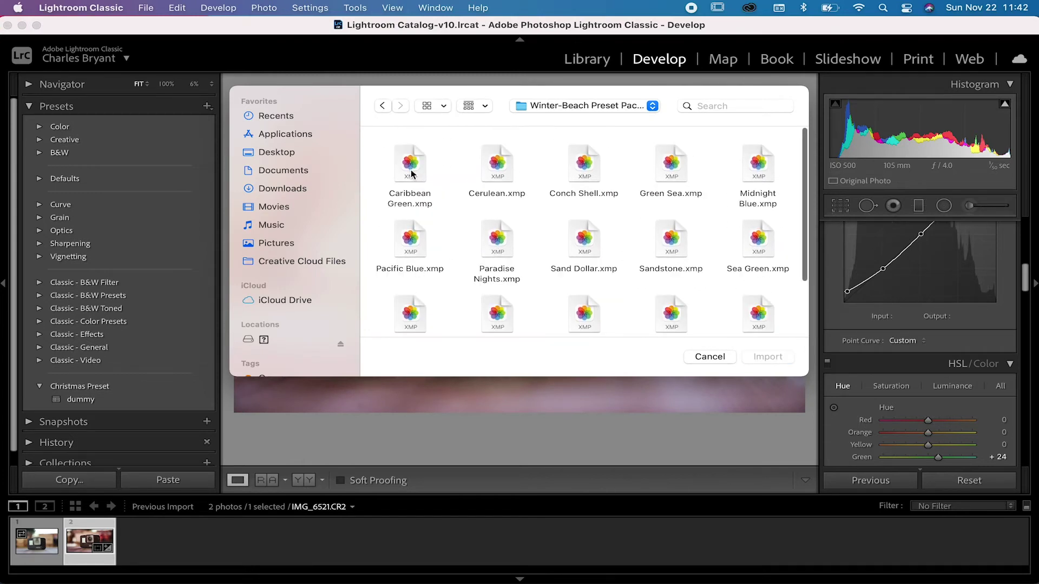
{"action": "left_click_drag", "start_coordinate": [378, 162], "coordinate": [778, 355]}
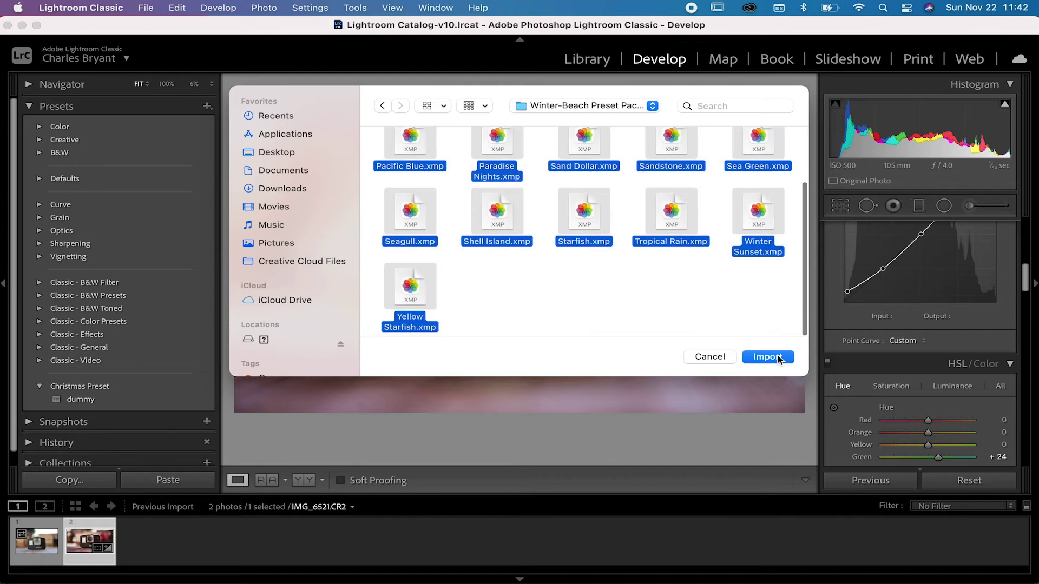
{"action": "left_click", "coordinate": [781, 358]}
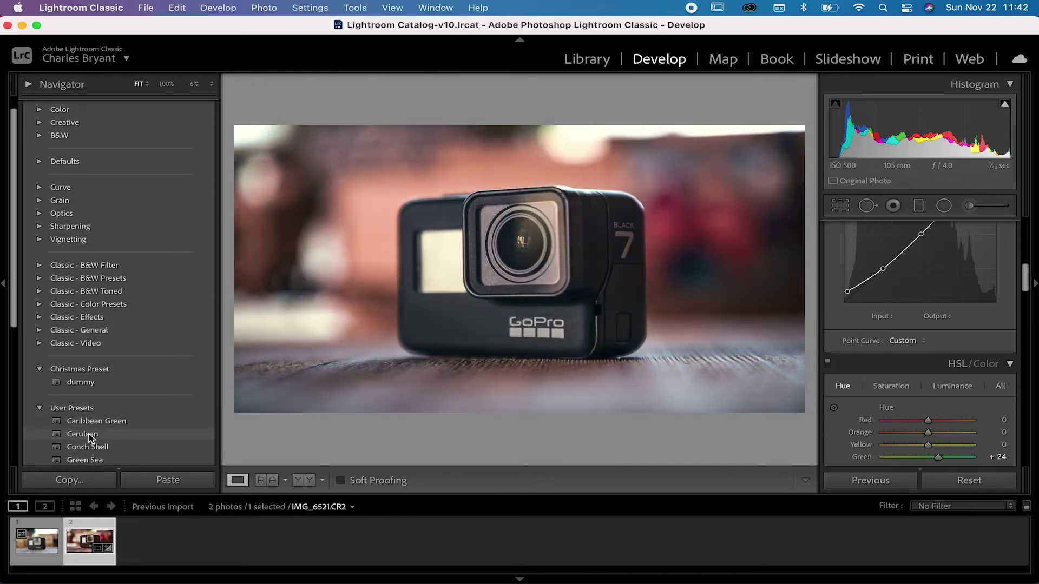
Step: Apply Caribbean Green, then drag it, Cerulean, Conch Shell and Green Sea into Christmas Preset
{"action": "scroll", "coordinate": [89, 433], "scroll_direction": "down", "scroll_amount": 2}
{"action": "left_click", "coordinate": [79, 414]}
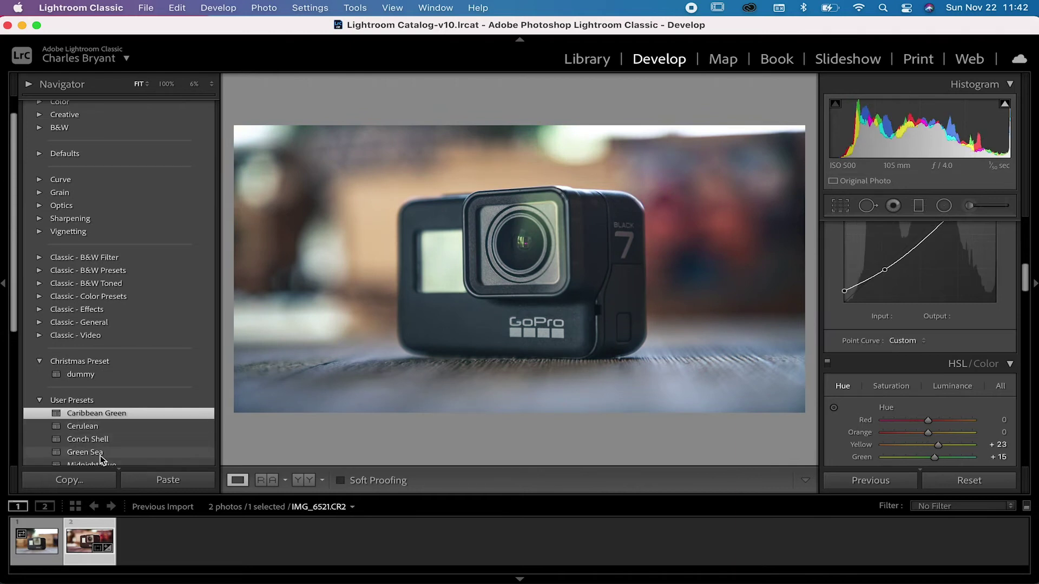
{"action": "left_click", "coordinate": [87, 414]}
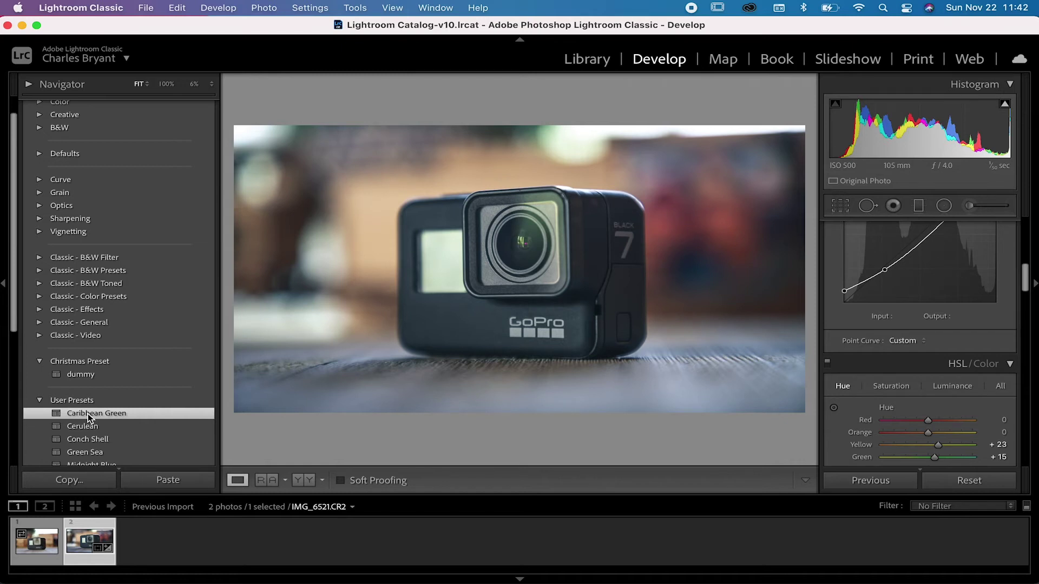
{"action": "left_click_drag", "start_coordinate": [87, 413], "coordinate": [84, 364]}
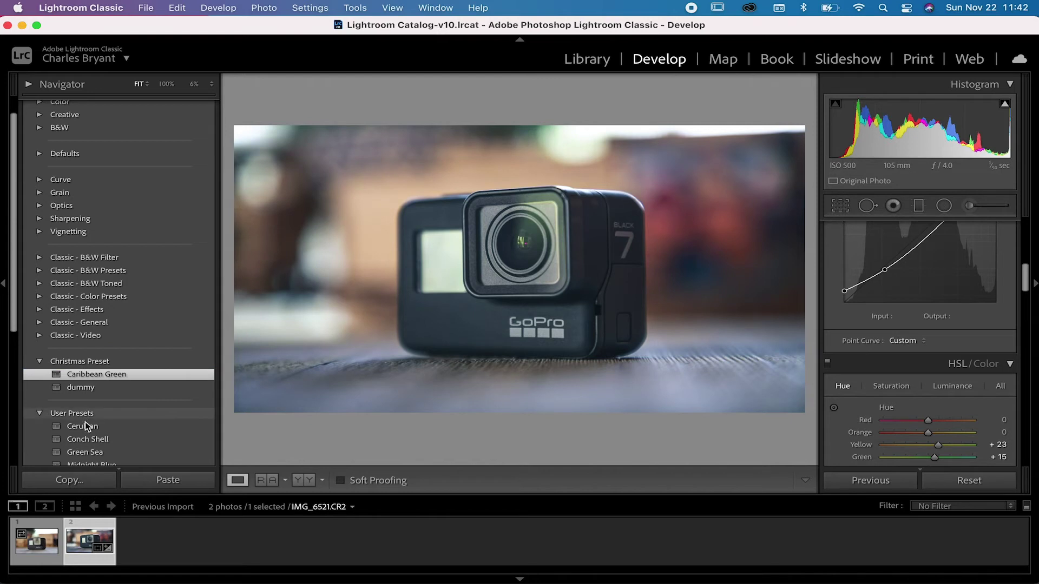
{"action": "left_click_drag", "start_coordinate": [85, 425], "coordinate": [85, 379]}
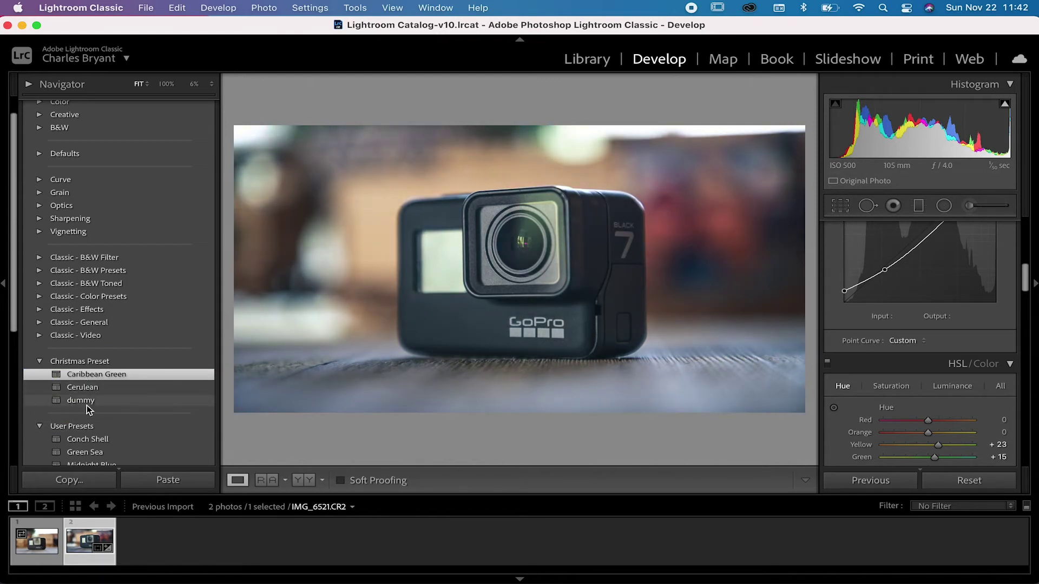
{"action": "left_click_drag", "start_coordinate": [86, 434], "coordinate": [91, 387]}
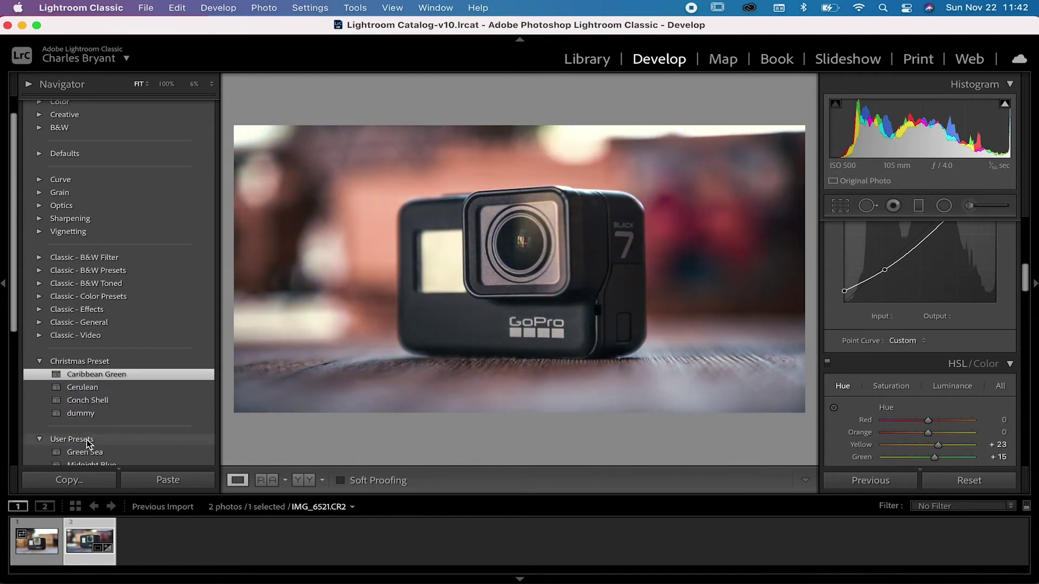
{"action": "left_click_drag", "start_coordinate": [86, 455], "coordinate": [87, 405]}
{"action": "scroll", "coordinate": [87, 404], "scroll_direction": "down", "scroll_amount": 2}
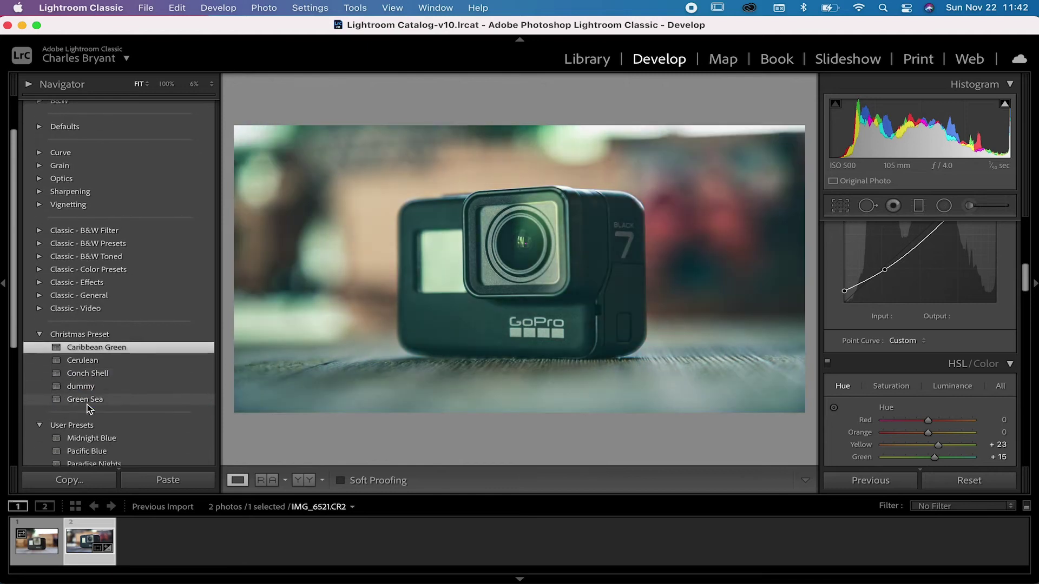